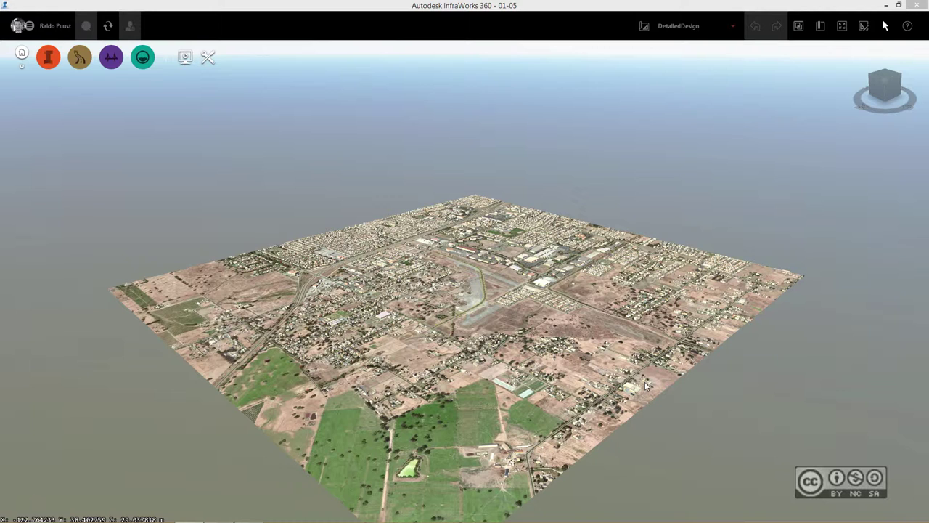
# Switch to OptimizedSiteParkway and add a new proposal named Drainage as the active design
pyautogui.click(733, 28)
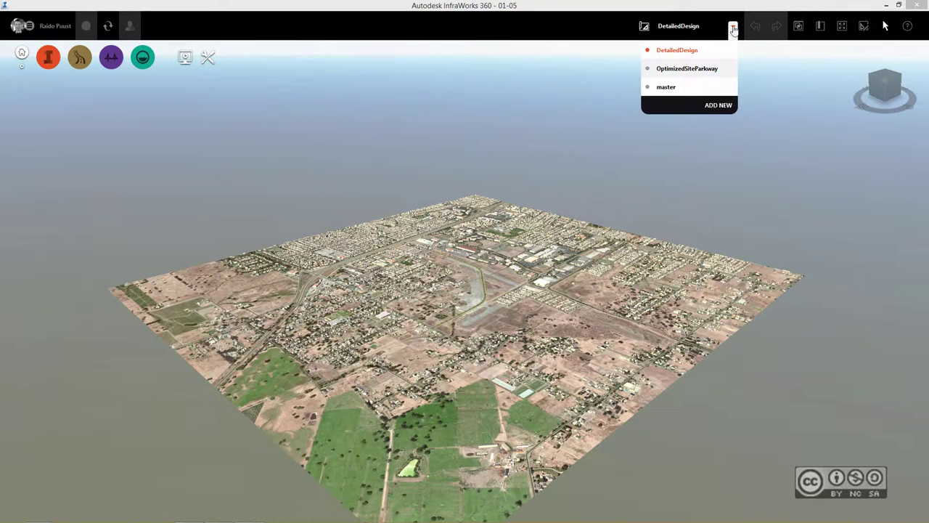
pyautogui.click(679, 73)
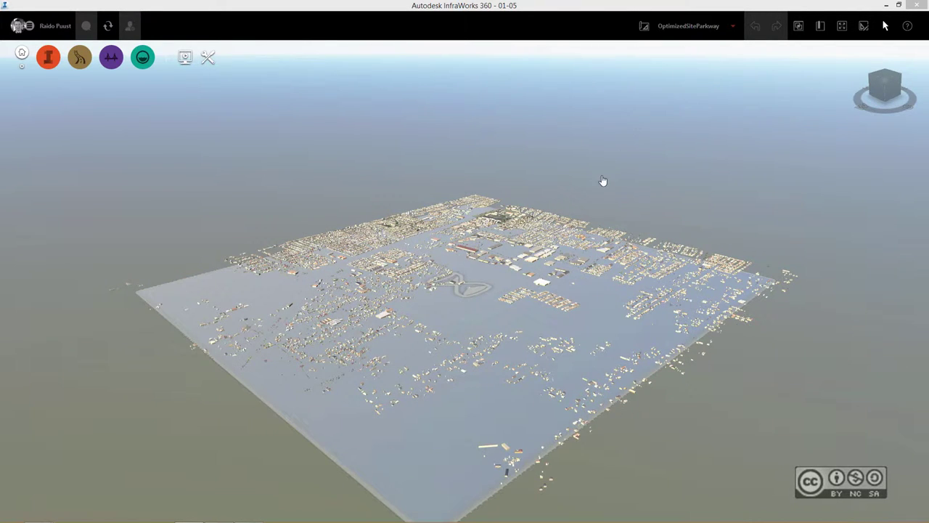
pyautogui.click(733, 27)
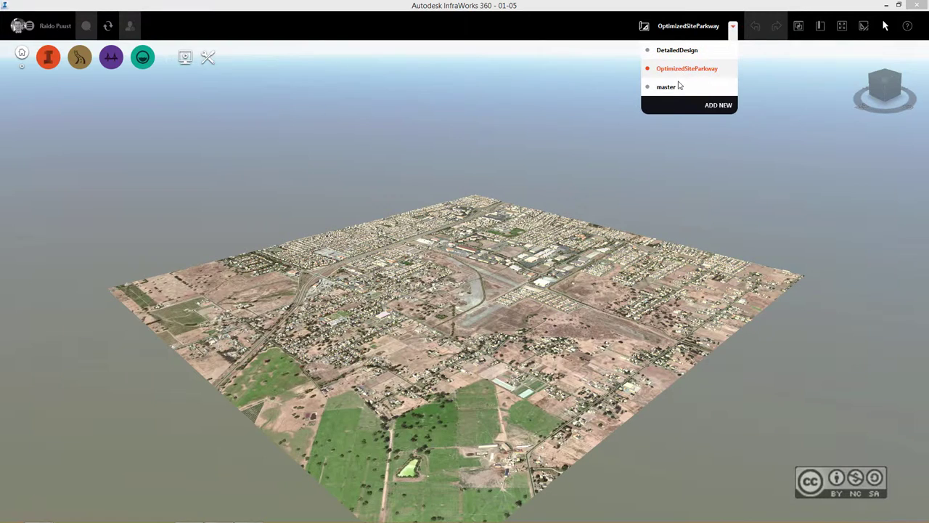
pyautogui.click(715, 106)
pyautogui.write('Drainage')
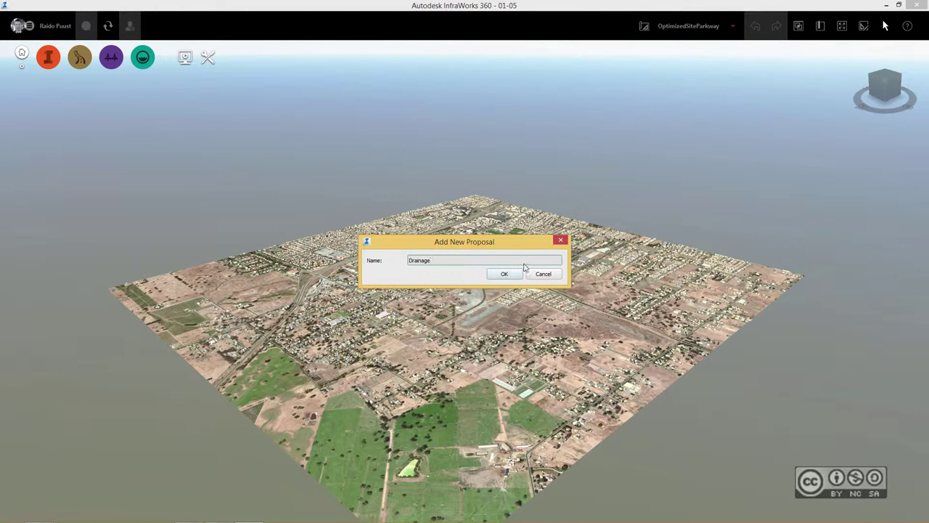
pyautogui.click(504, 273)
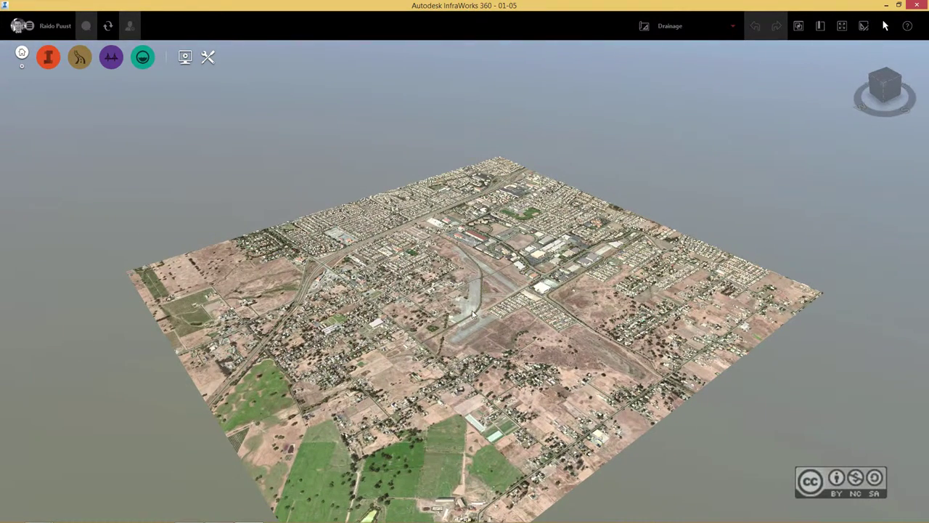
# Edit Road 1 and drag its endpoint to the intersection by the green field
pyautogui.keyDown('shift'); pyautogui.moveTo(454, 250); pyautogui.dragTo(479, 250, button='middle'); pyautogui.keyUp('shift')
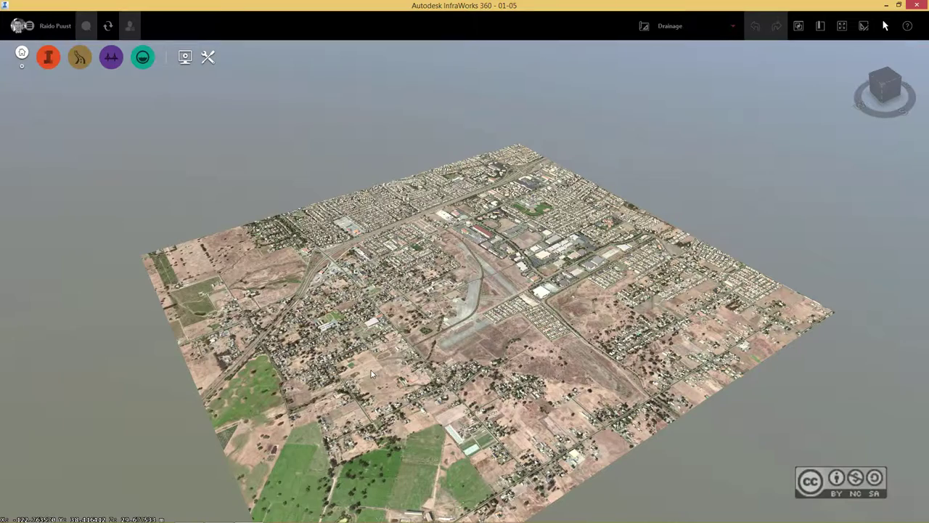
pyautogui.scroll(5, 369, 370)
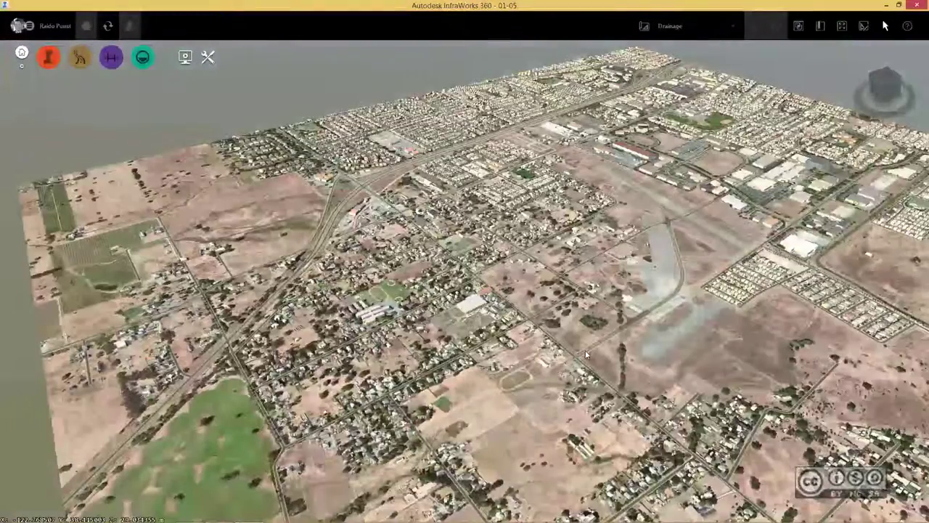
pyautogui.rightClick(587, 353)
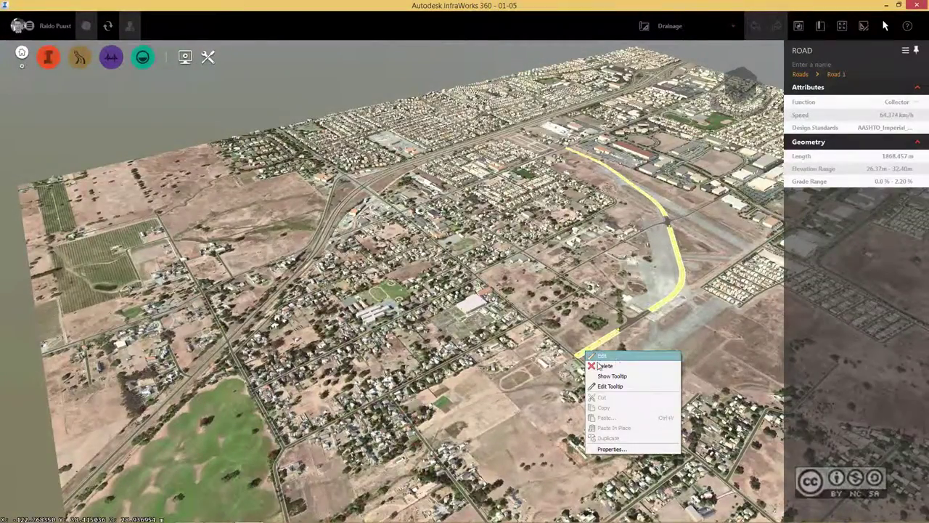
pyautogui.click(599, 357)
pyautogui.moveTo(268, 351); pyautogui.dragTo(251, 332)
# Add a vertex to Road 1 and pull it south into a curved bend, then exit editing
pyautogui.scroll(4, 254, 331)
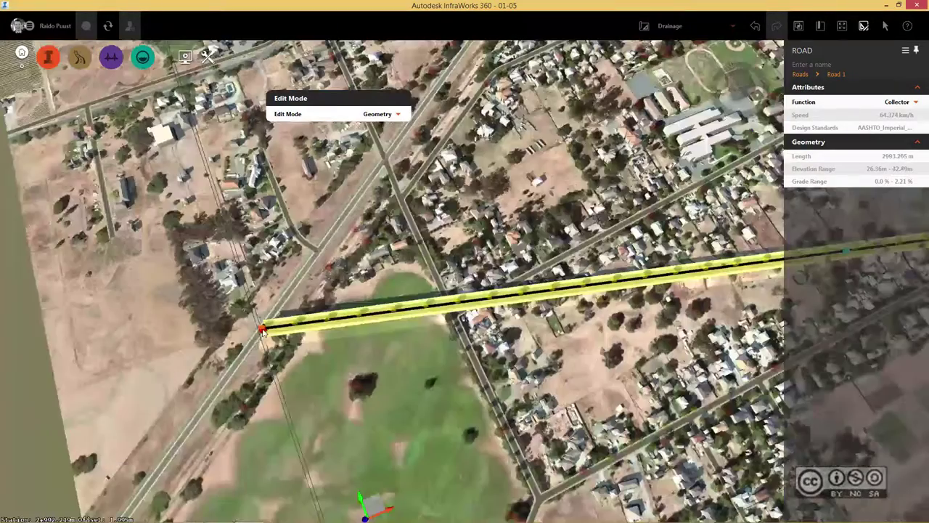
pyautogui.scroll(4, 307, 353)
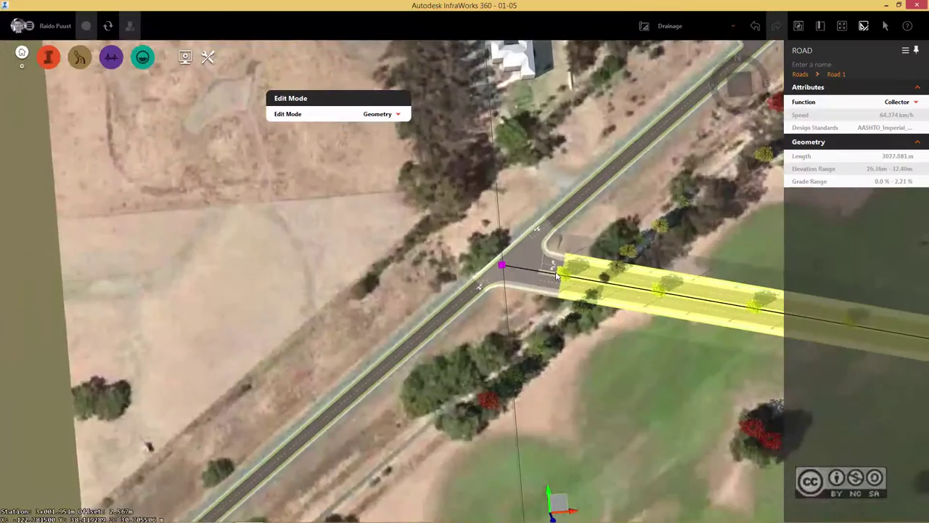
pyautogui.scroll(-1, 550, 305)
pyautogui.scroll(-2, 550, 305)
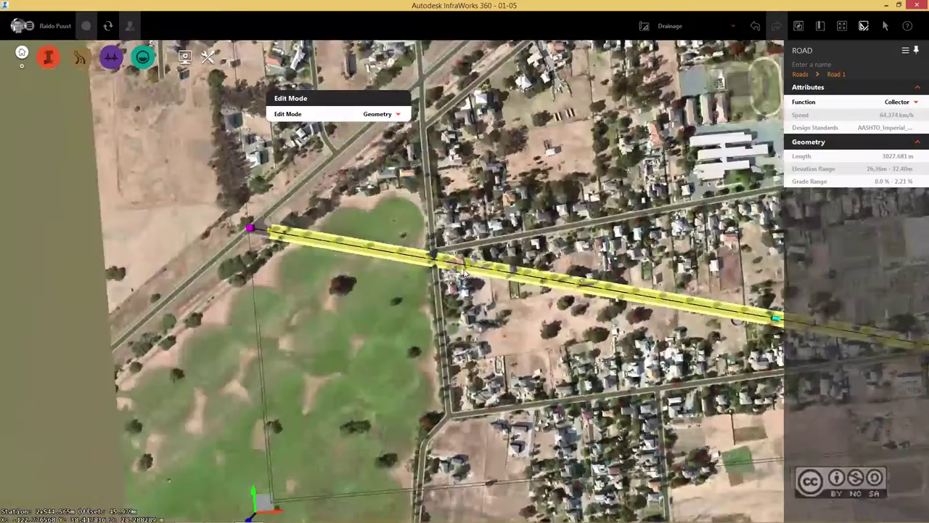
pyautogui.scroll(-1, 508, 276)
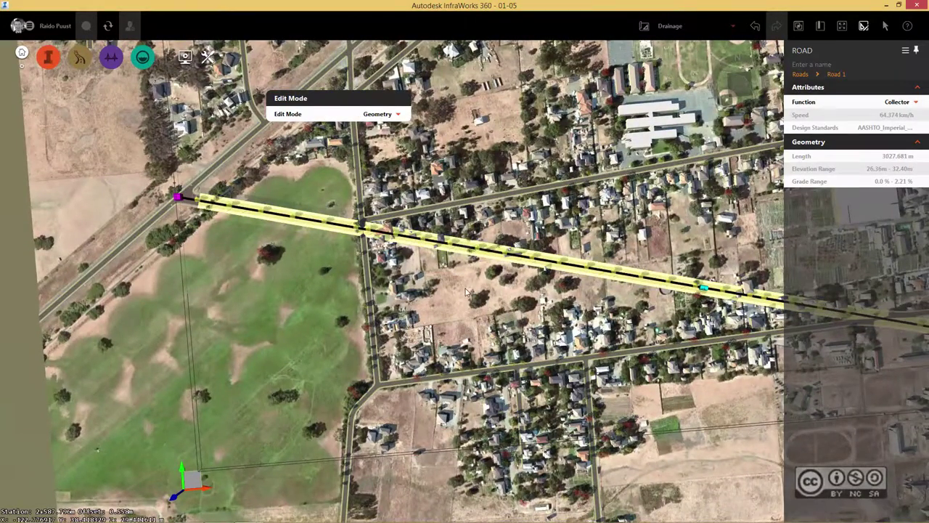
pyautogui.scroll(-1, 465, 288)
pyautogui.scroll(-1, 479, 299)
pyautogui.scroll(-1, 493, 312)
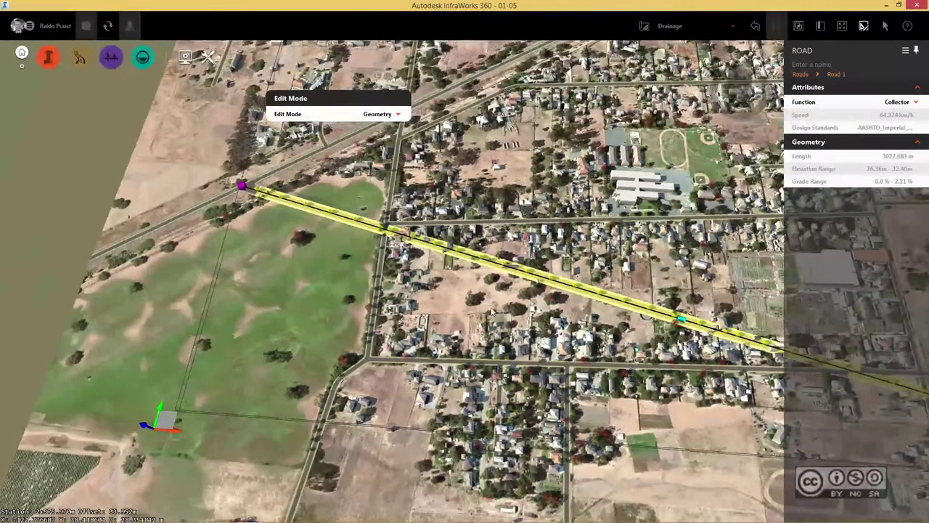
pyautogui.keyDown('shift'); pyautogui.moveTo(510, 340); pyautogui.dragTo(487, 258, button='middle'); pyautogui.keyUp('shift')
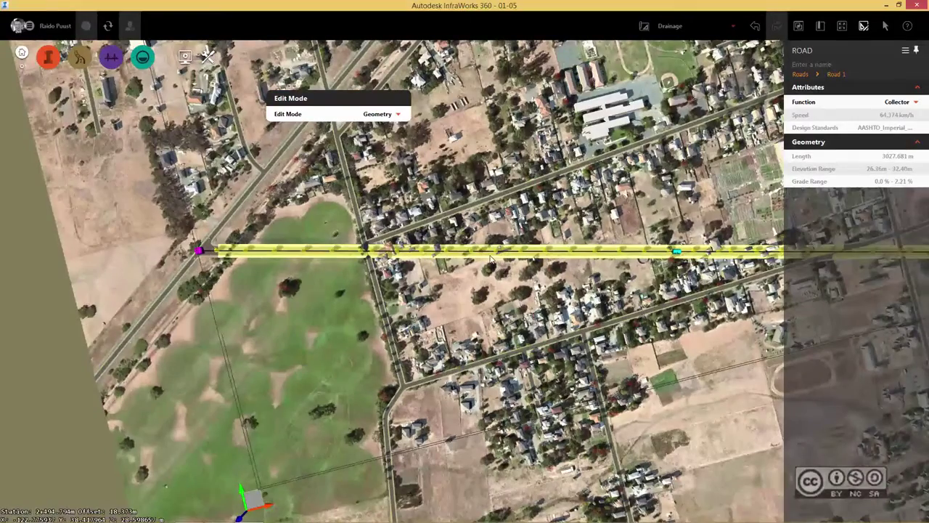
pyautogui.rightClick(486, 254)
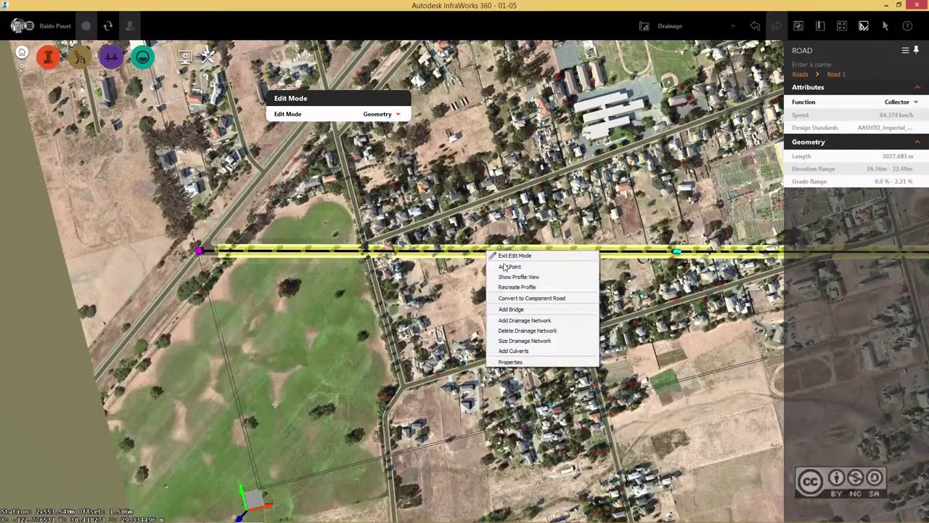
pyautogui.click(508, 268)
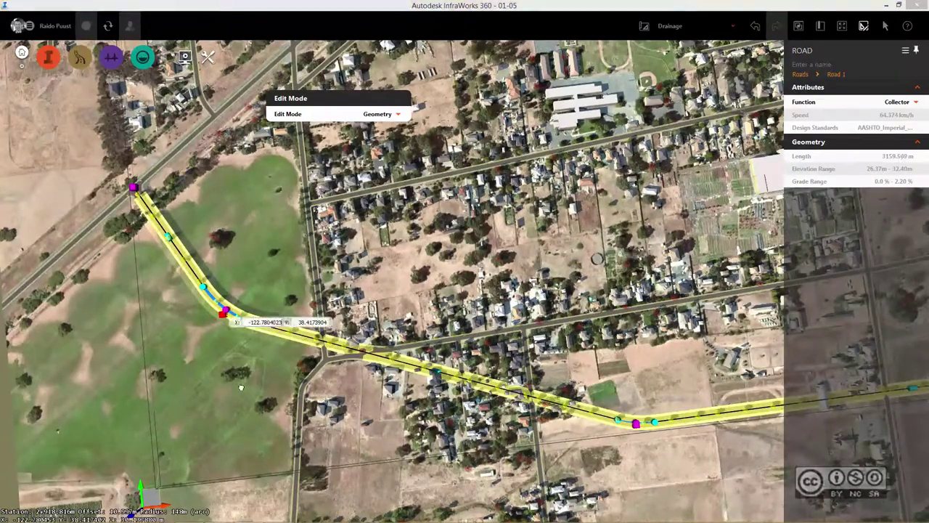
pyautogui.moveTo(236, 416); pyautogui.dragTo(346, 411)
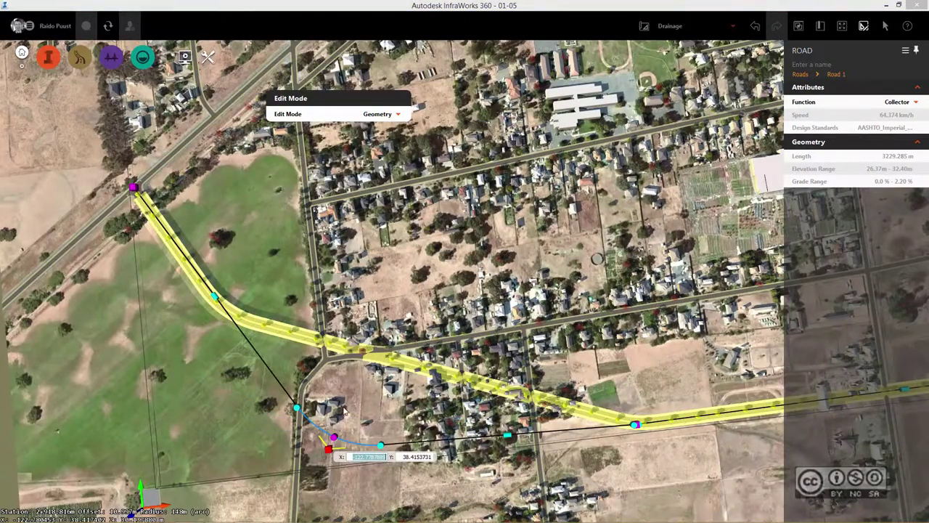
pyautogui.rightClick(312, 252)
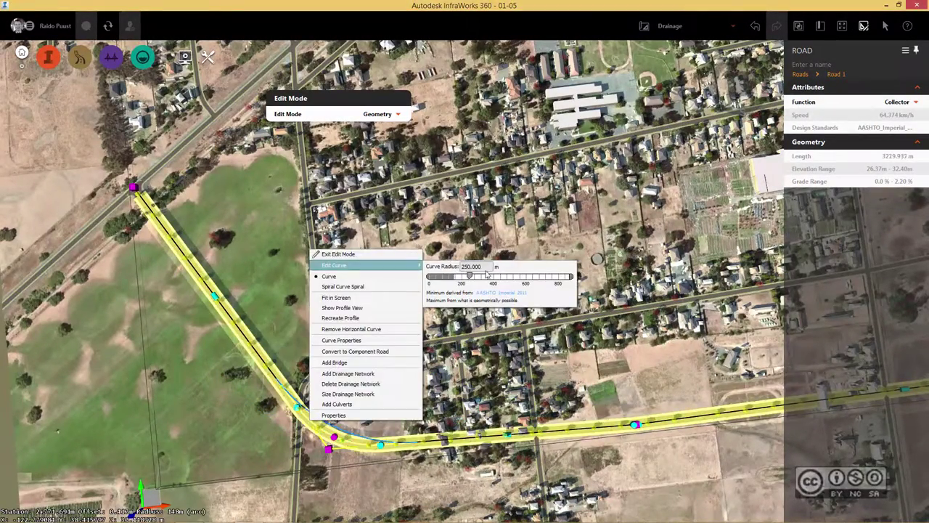
pyautogui.click(262, 425)
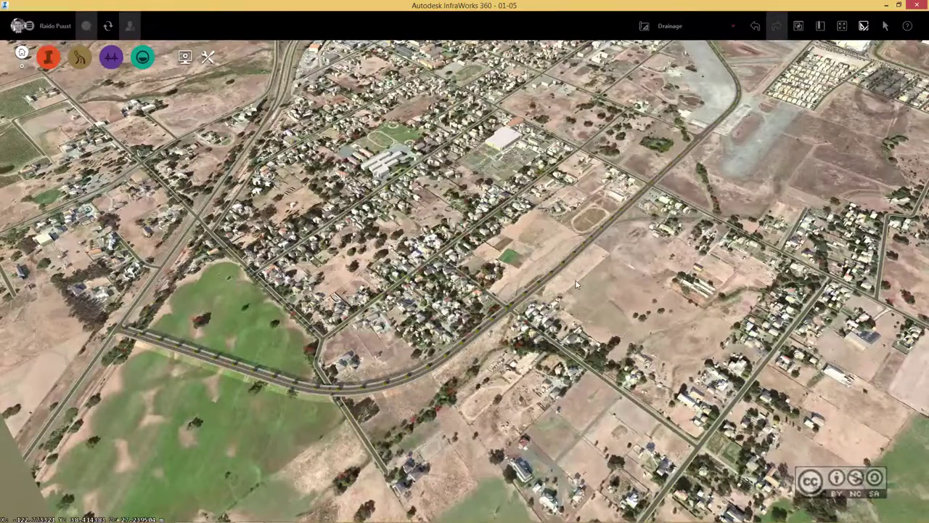
# Select Road 1 and show the drainage Analyze your model tools
pyautogui.click(563, 272)
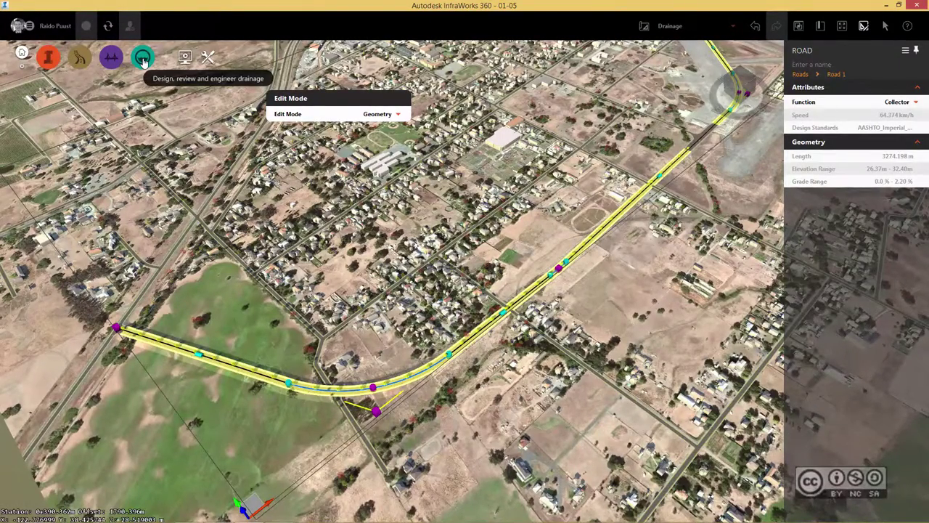
pyautogui.click(143, 61)
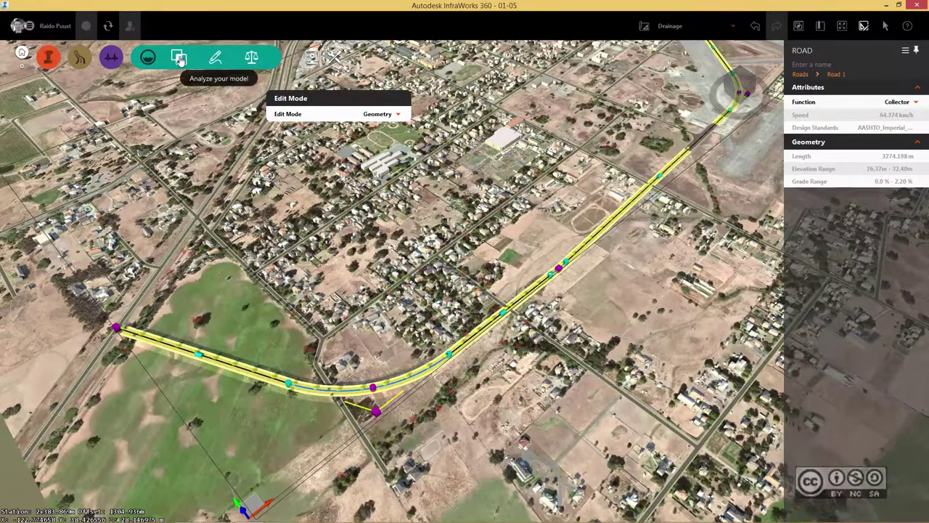
pyautogui.click(180, 60)
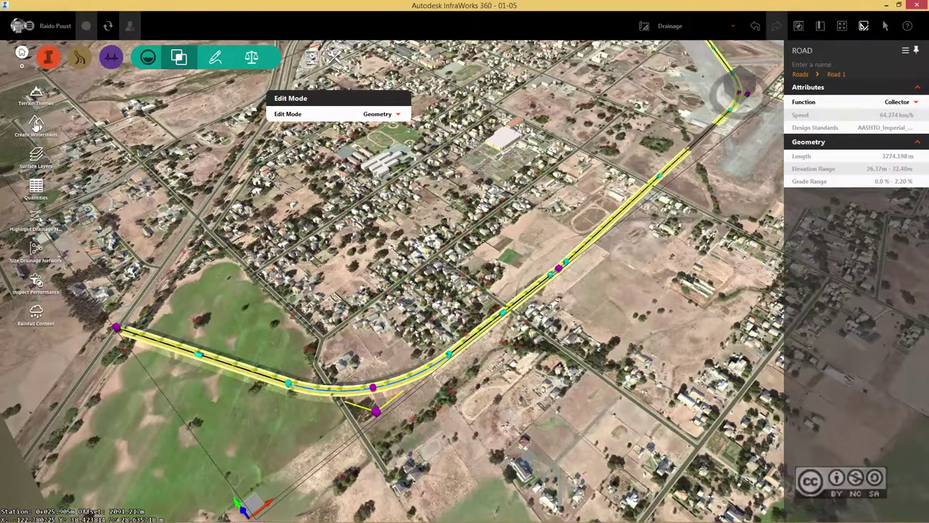
# Run Create Watersheds with Design Road 1 as the outlet over its entire length
pyautogui.click(37, 125)
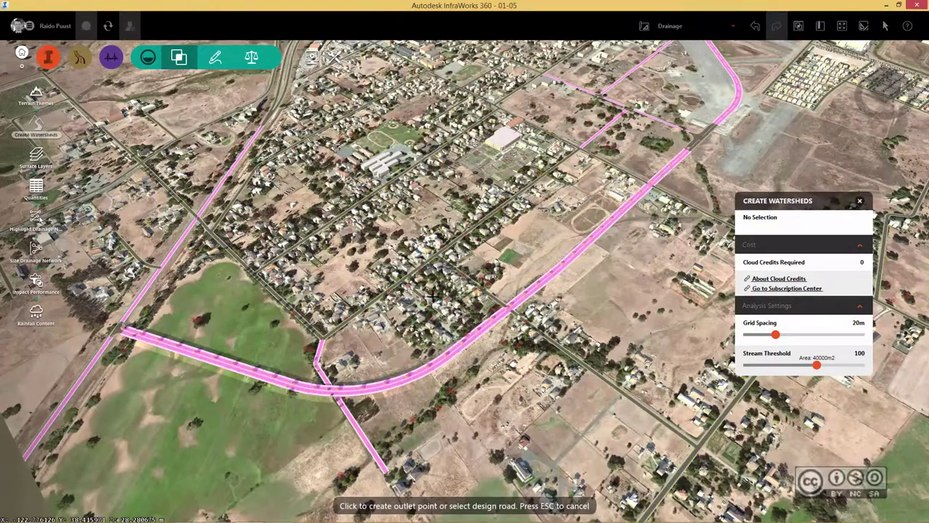
pyautogui.click(457, 353)
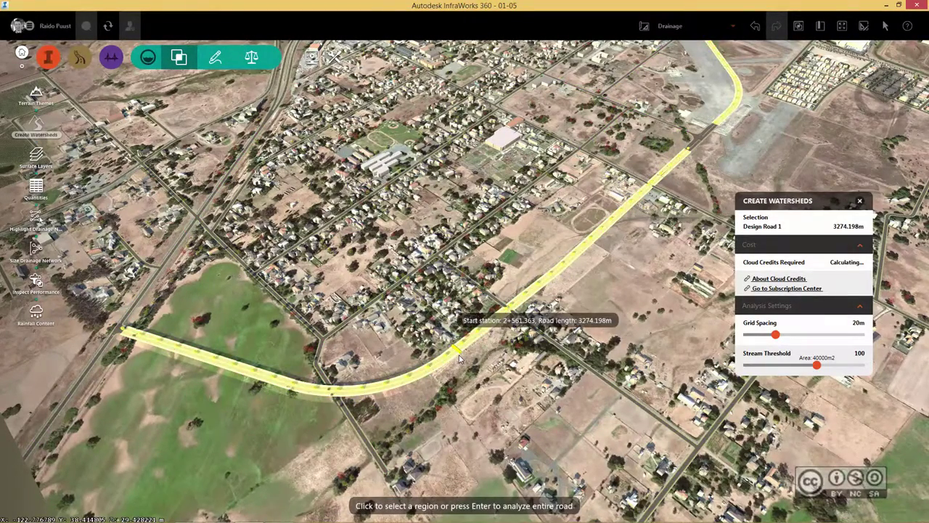
pyautogui.press('Return')
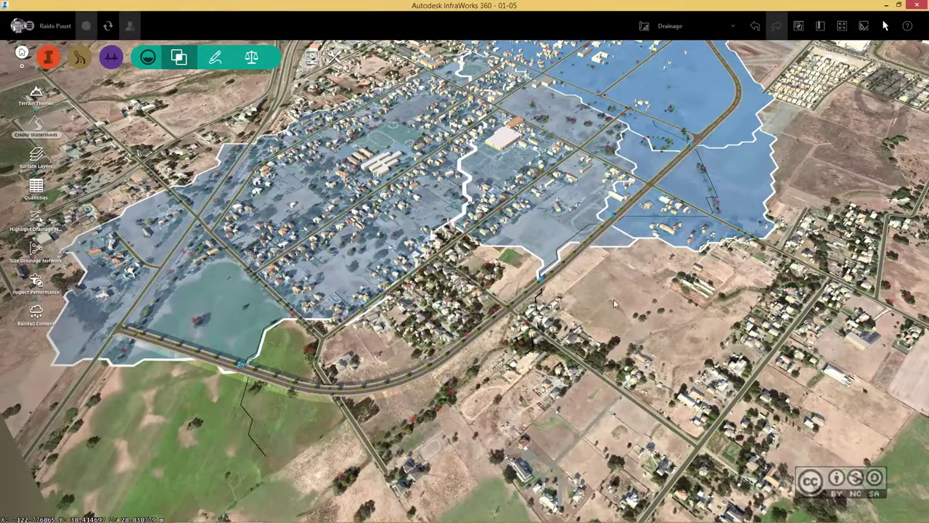
pyautogui.moveTo(614, 299); pyautogui.dragTo(563, 296)
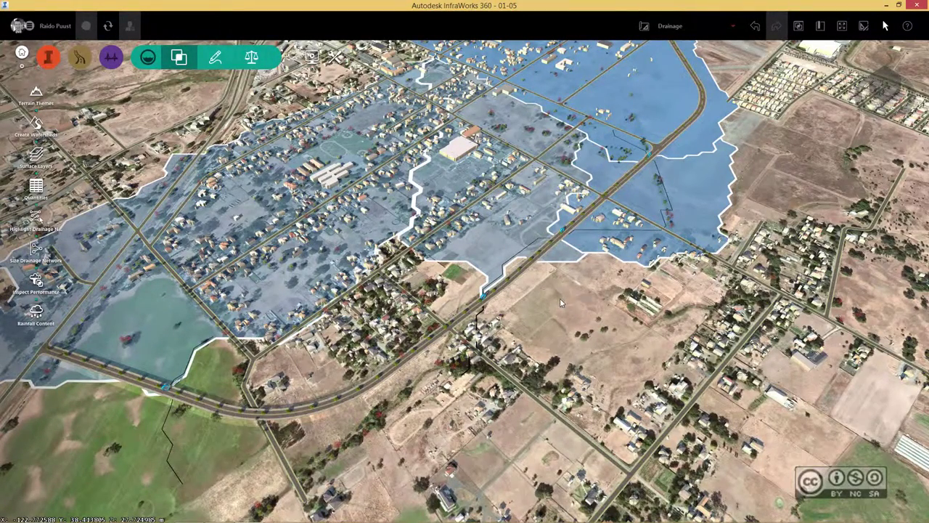
pyautogui.scroll(10, 537, 305)
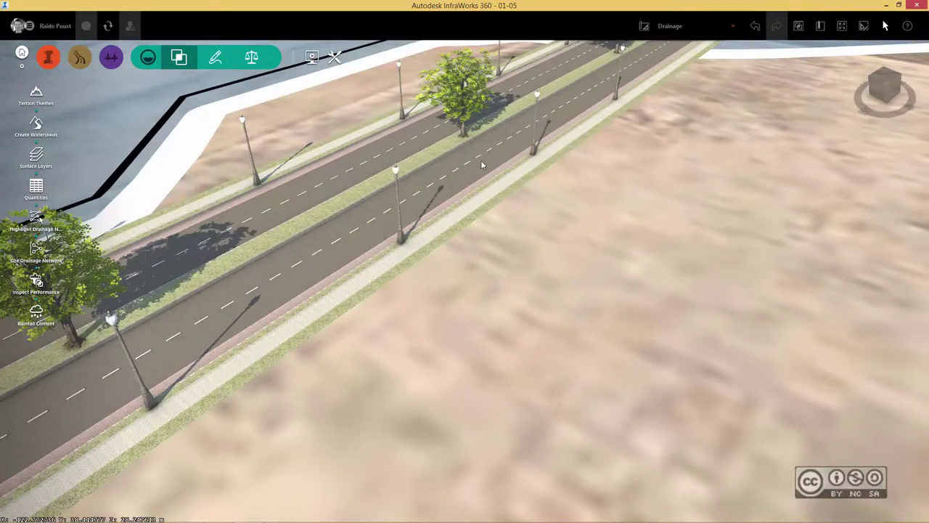
pyautogui.click(479, 163)
# Enter road edit mode and orbit down to ground level to view lanes, lamps and trees
pyautogui.rightClick(475, 164)
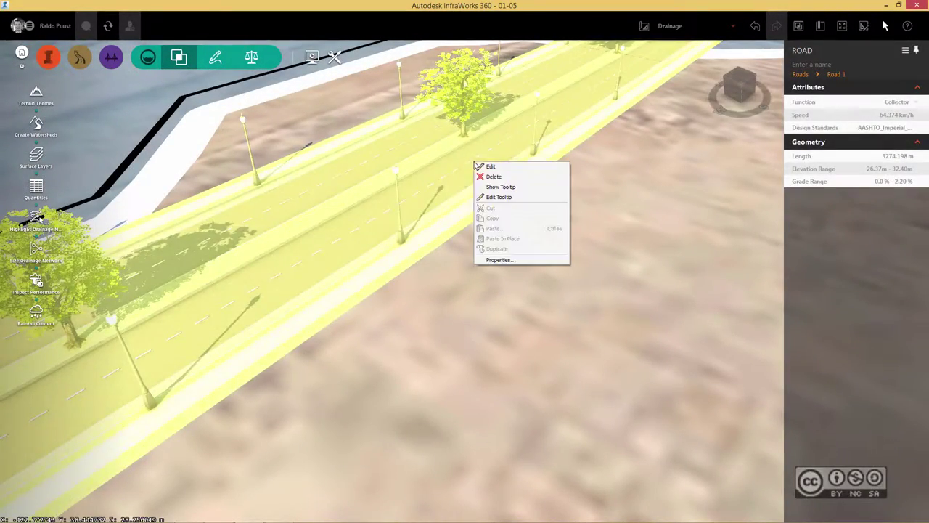
pyautogui.click(477, 166)
pyautogui.rightClick(473, 169)
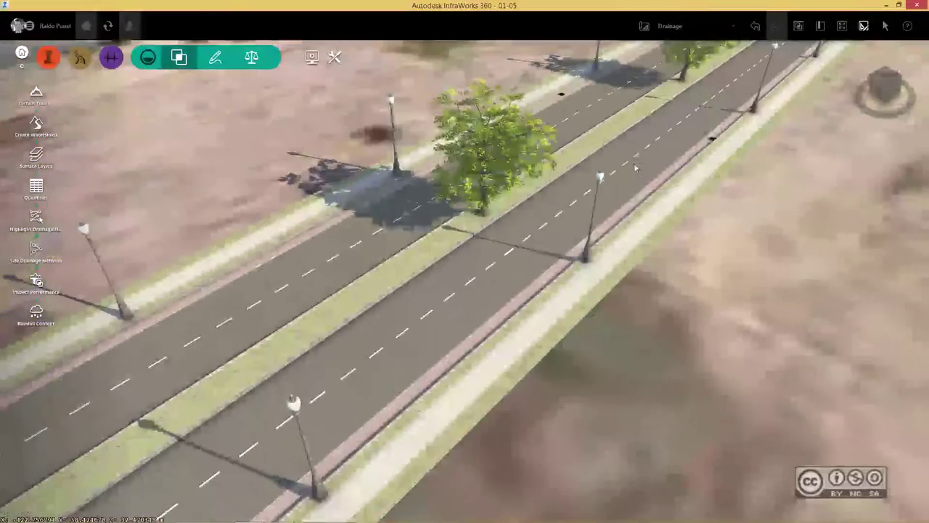
pyautogui.scroll(-3, 435, 298)
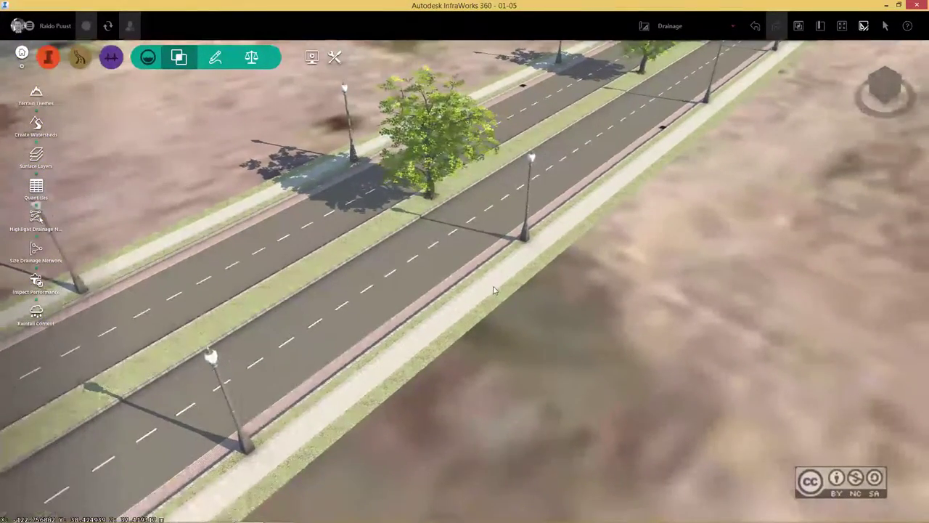
pyautogui.scroll(-3, 479, 319)
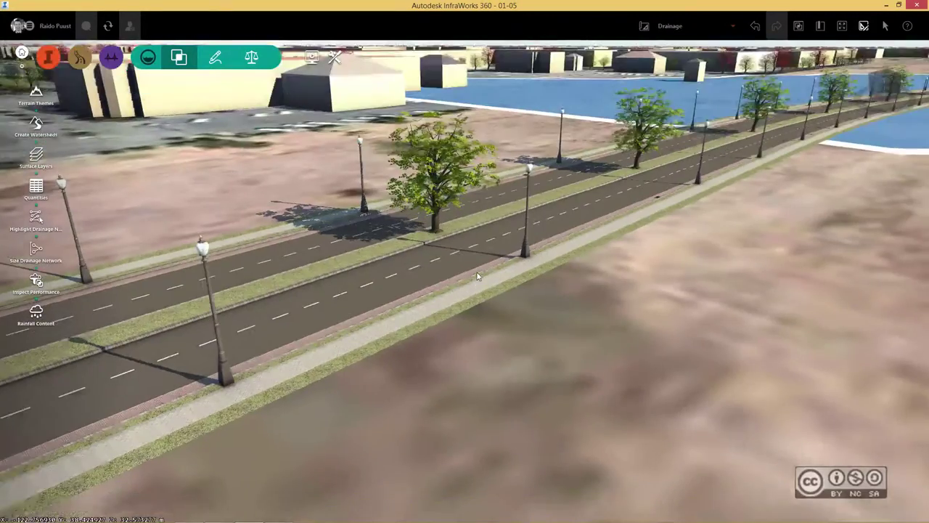
pyautogui.moveTo(478, 290); pyautogui.dragTo(453, 374, button='middle')
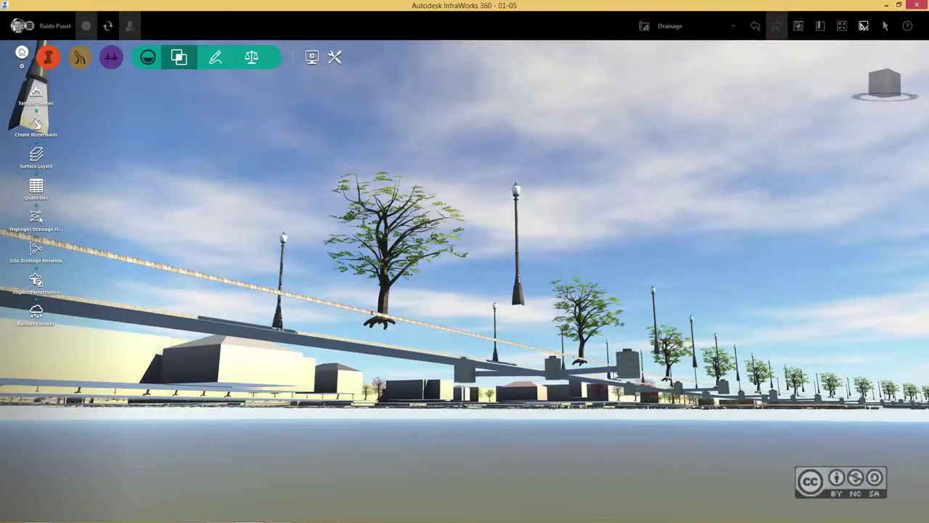
pyautogui.moveTo(651, 366); pyautogui.dragTo(501, 404, button='middle')
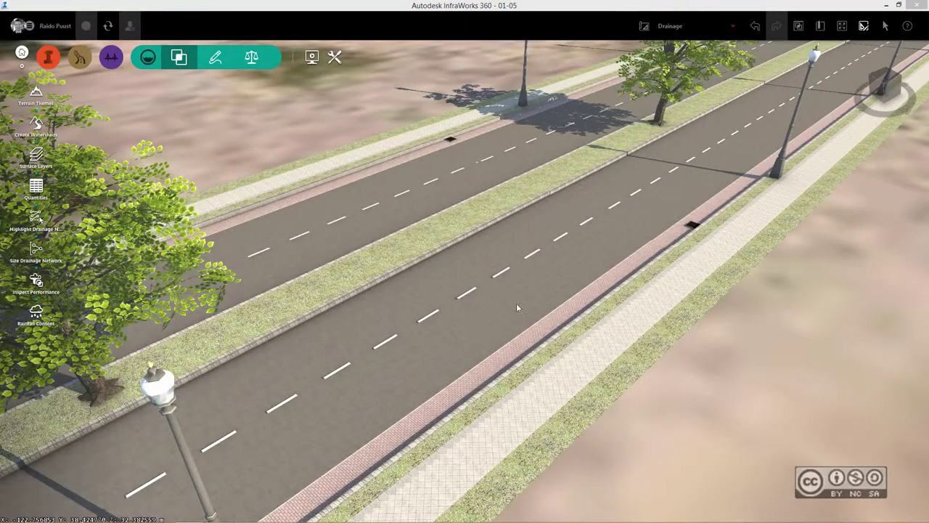
# Zoom back out to an aerial overview of the road and watershed areas
pyautogui.scroll(-2, 469, 312)
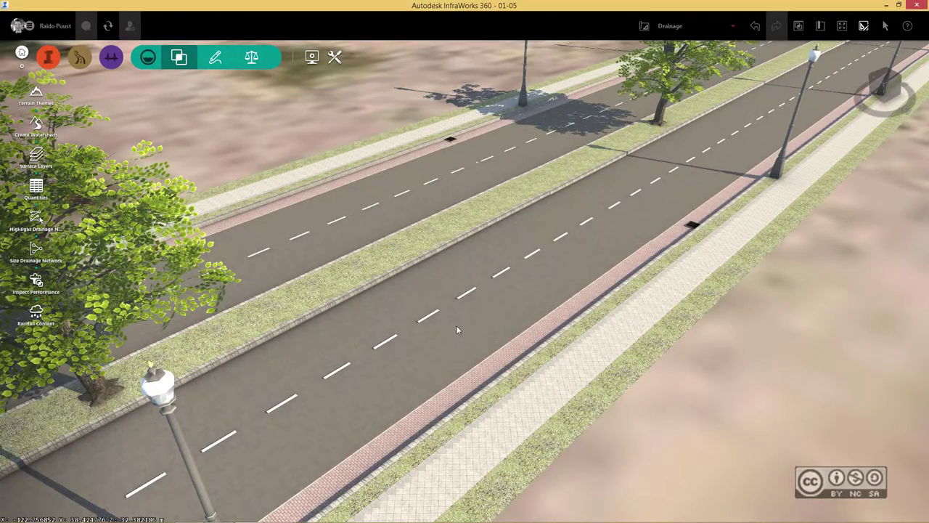
pyautogui.scroll(-3, 465, 324)
pyautogui.scroll(-3, 472, 324)
pyautogui.scroll(-3, 473, 324)
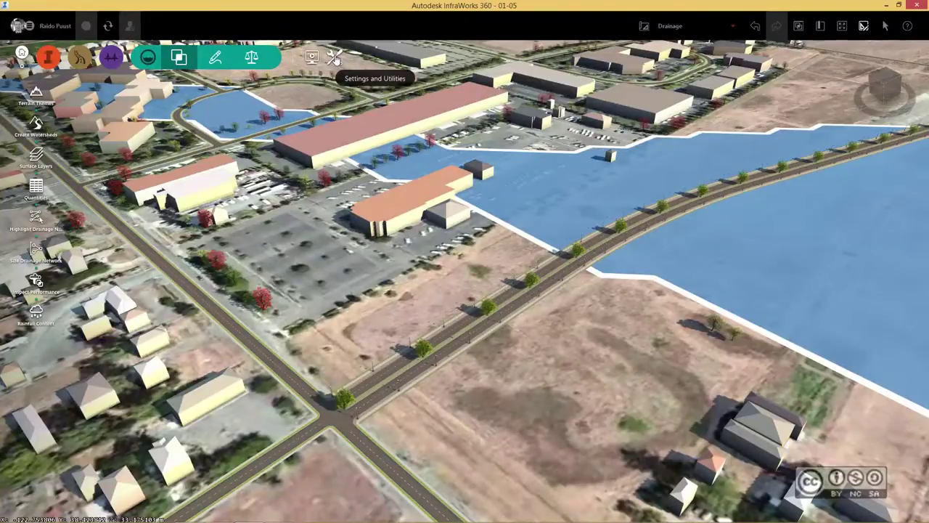
# Open Settings and Utilities, zoom out to the watersheds, and launch Export IMX
pyautogui.click(334, 58)
pyautogui.scroll(-3, 610, 338)
pyautogui.scroll(-3, 610, 338)
pyautogui.scroll(-3, 609, 341)
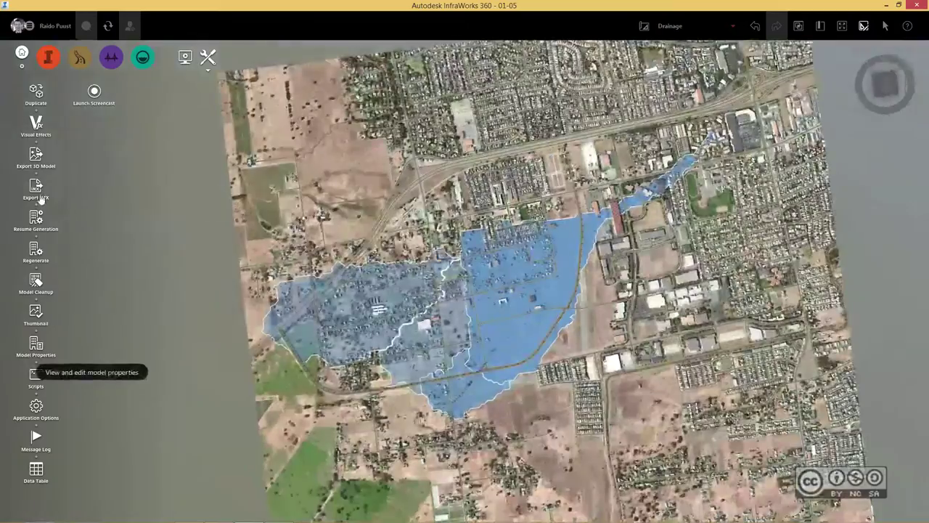
pyautogui.click(34, 189)
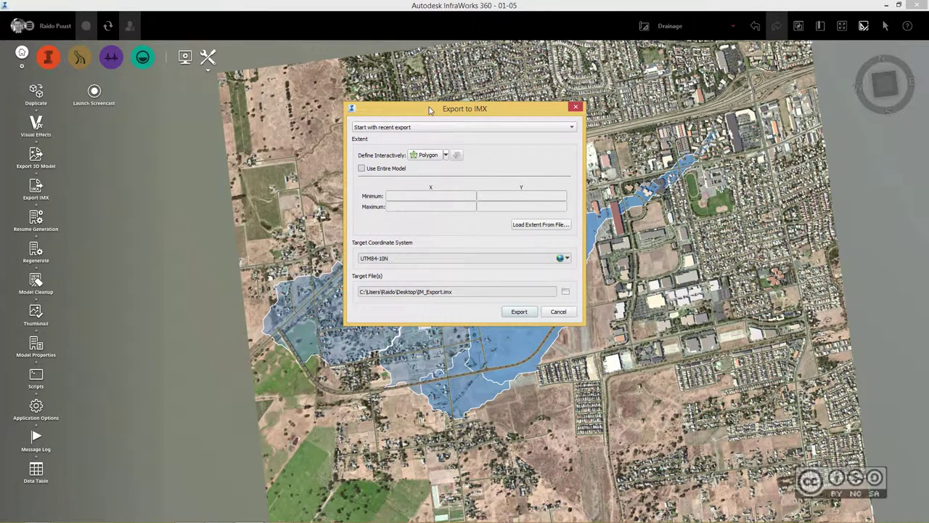
# Set the IMX export extent to a BBox rectangle drawn around the watersheds
pyautogui.moveTo(429, 107); pyautogui.dragTo(220, 112)
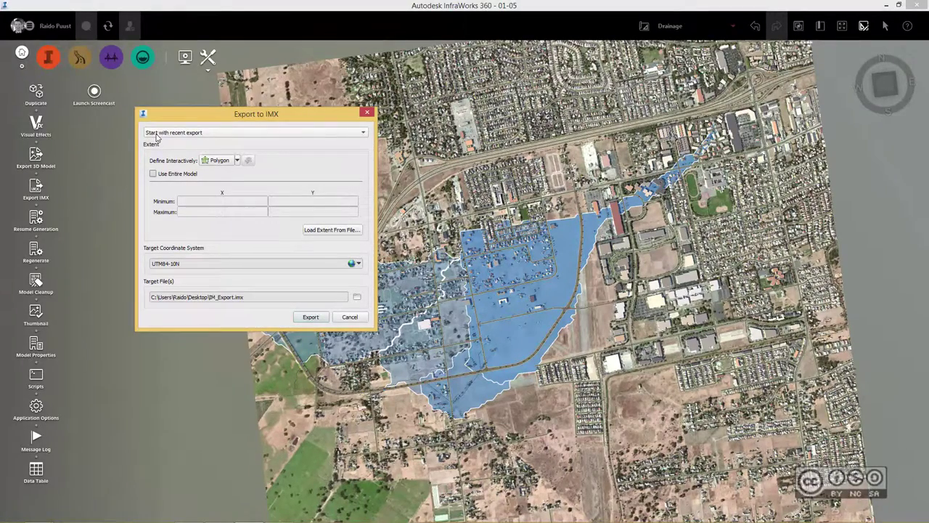
pyautogui.click(301, 167)
pyautogui.moveTo(410, 215); pyautogui.dragTo(614, 353)
pyautogui.moveTo(657, 377); pyautogui.dragTo(687, 393)
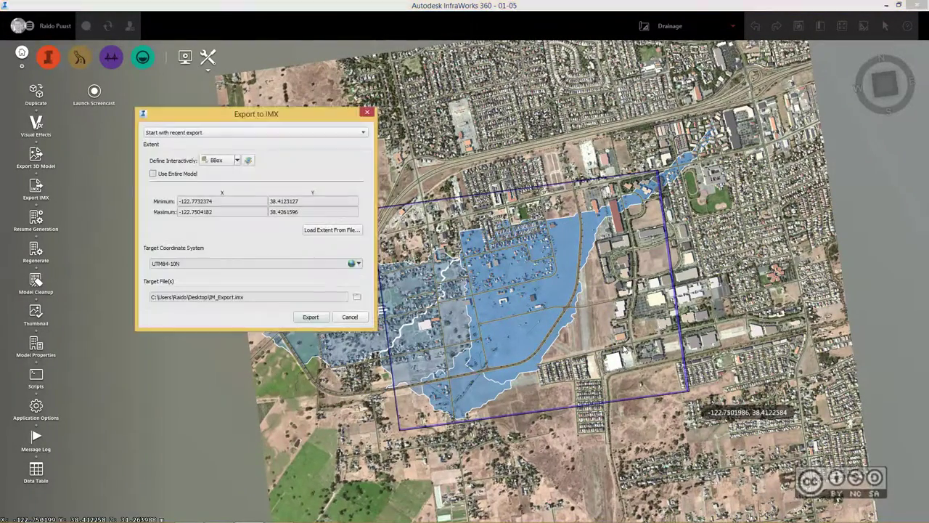
# Choose D:\InfraBIM\01-Drawings as the location for IM_Export.imx
pyautogui.click(356, 296)
pyautogui.click(184, 260)
pyautogui.click(246, 238)
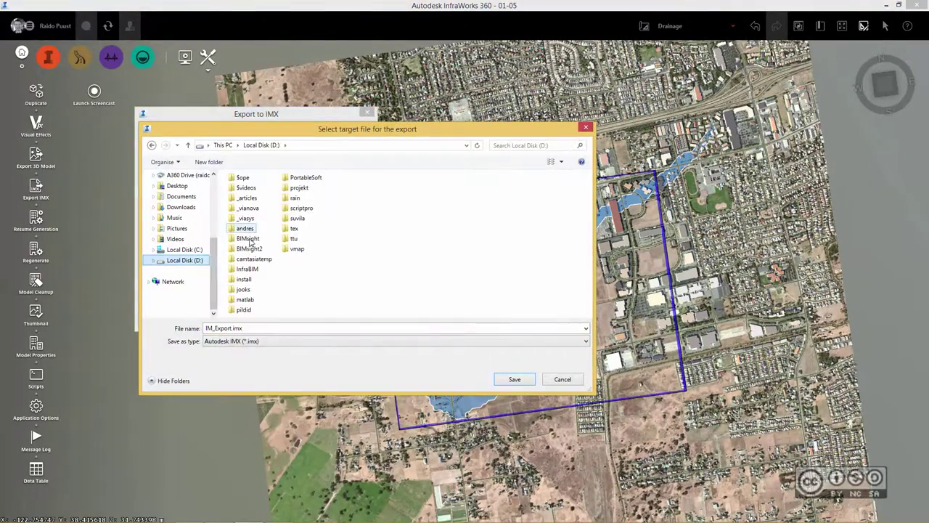
pyautogui.doubleClick(246, 270)
pyautogui.doubleClick(254, 191)
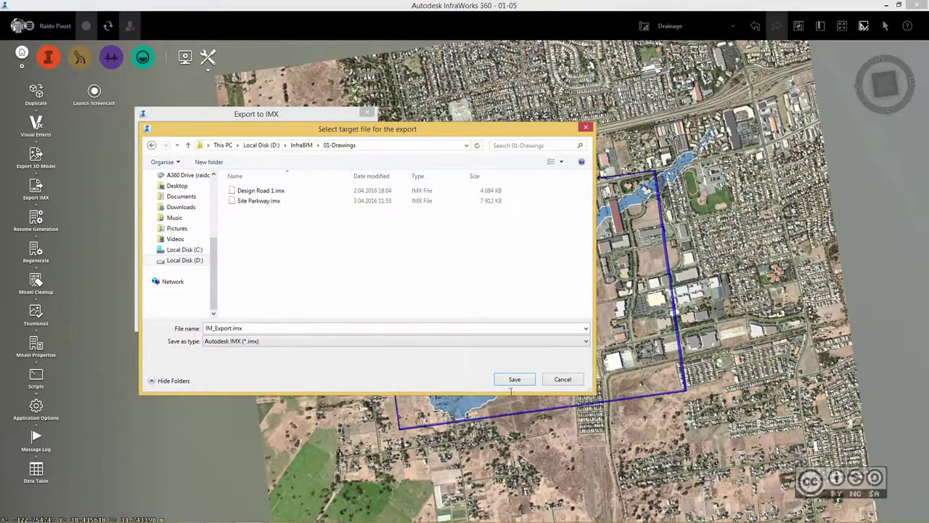
pyautogui.press('Return')
# Run the IMX export, then set the Civil 3D drawing's coordinate system to UTM83-10
pyautogui.click(312, 319)
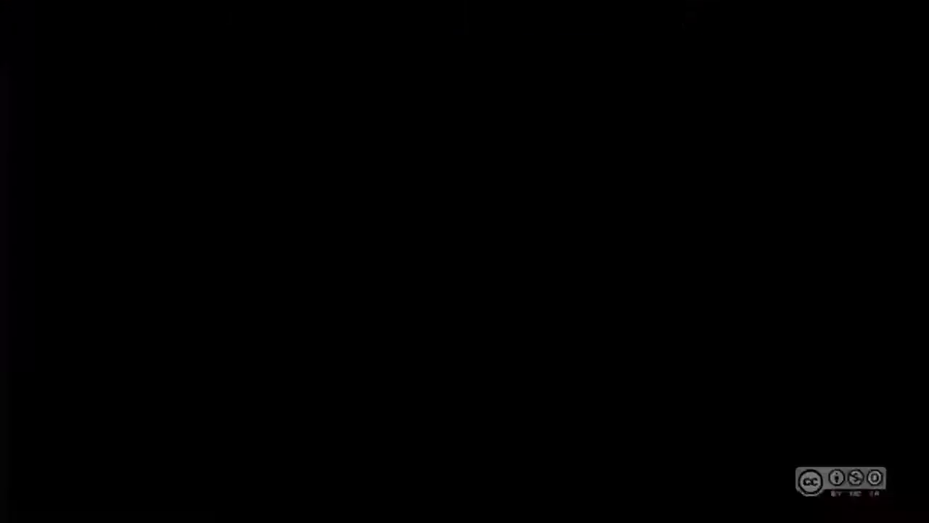
pyautogui.click(220, 514)
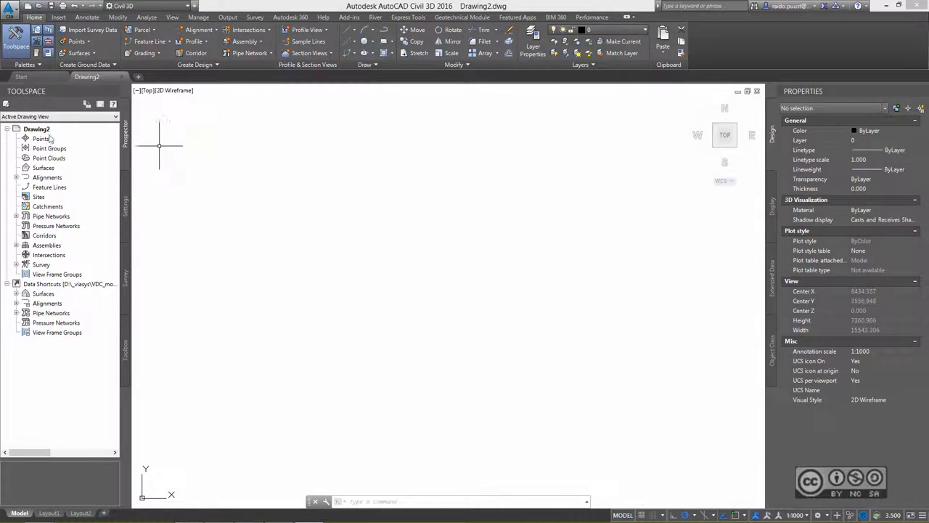
pyautogui.click(125, 183)
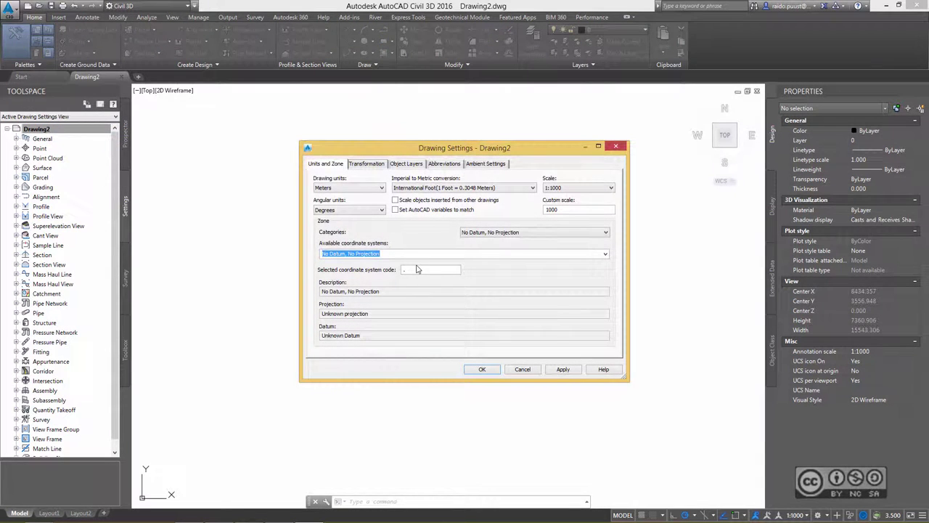
pyautogui.write('UTM')
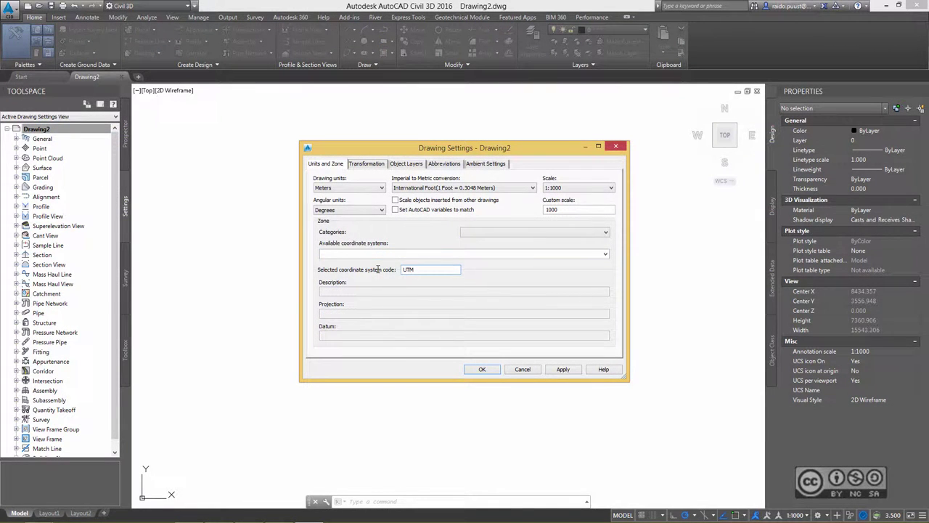
pyautogui.write('-35')
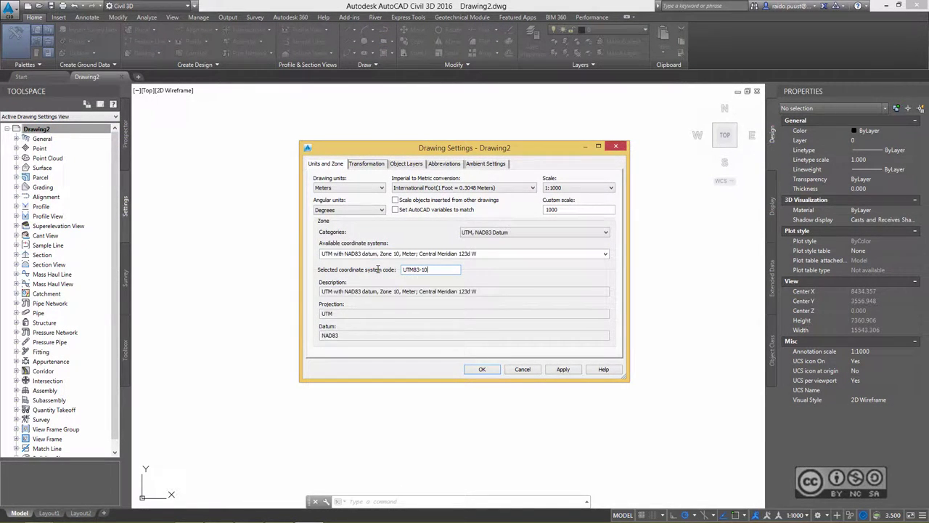
pyautogui.press('Return')
pyautogui.click(59, 17)
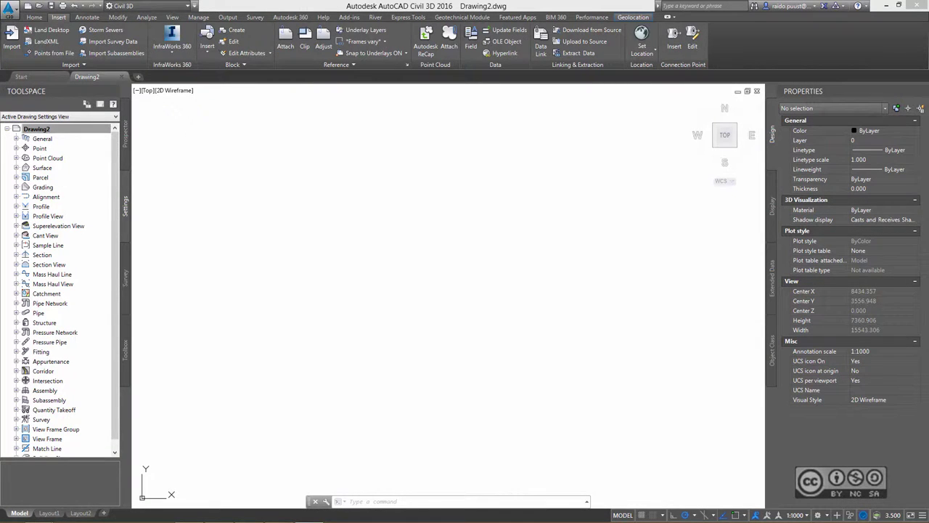
# Open IM_Export.imx from 01-Drawings as an InfraWorks 360 model in Drawing2
pyautogui.click(172, 40)
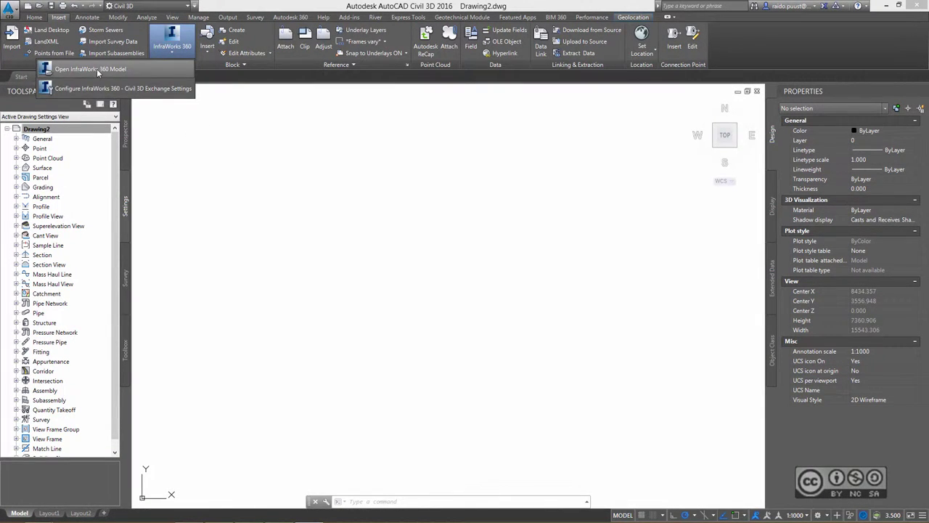
pyautogui.click(97, 70)
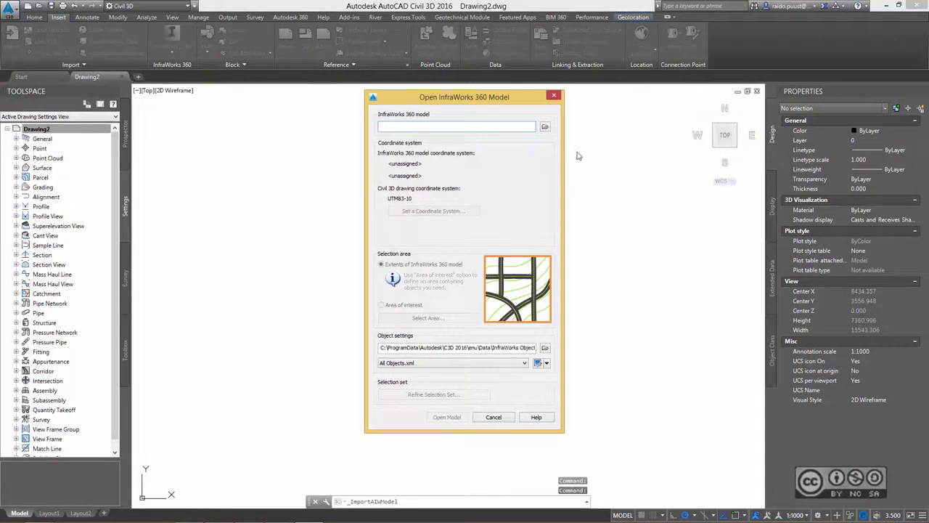
pyautogui.click(544, 126)
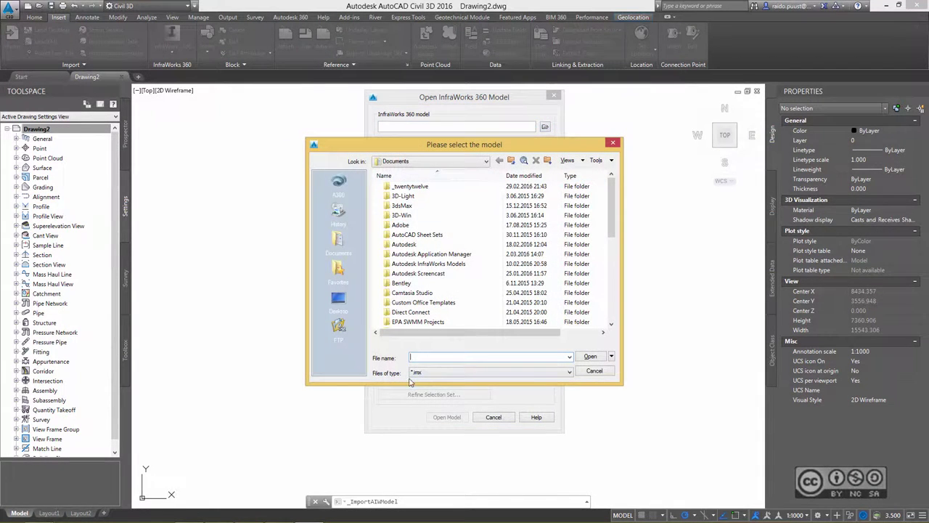
pyautogui.click(408, 197)
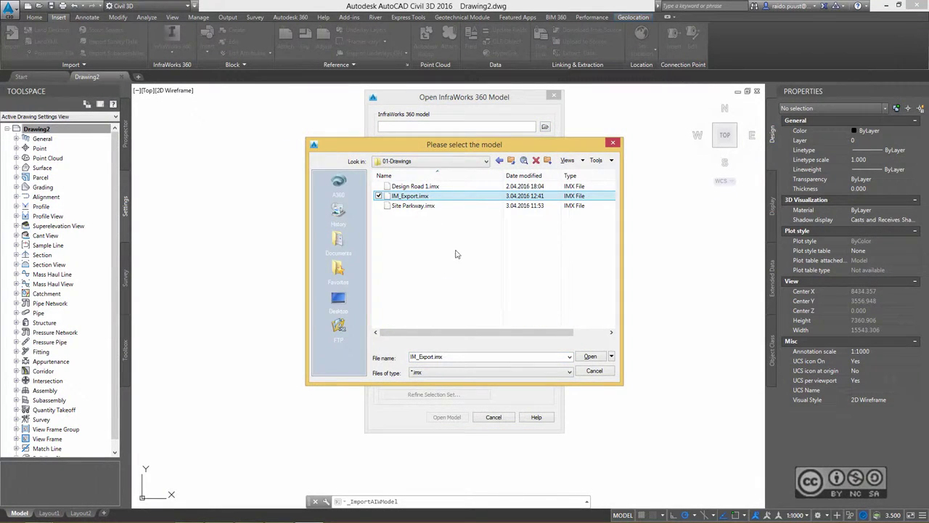
pyautogui.click(590, 355)
pyautogui.click(446, 416)
pyautogui.click(530, 220)
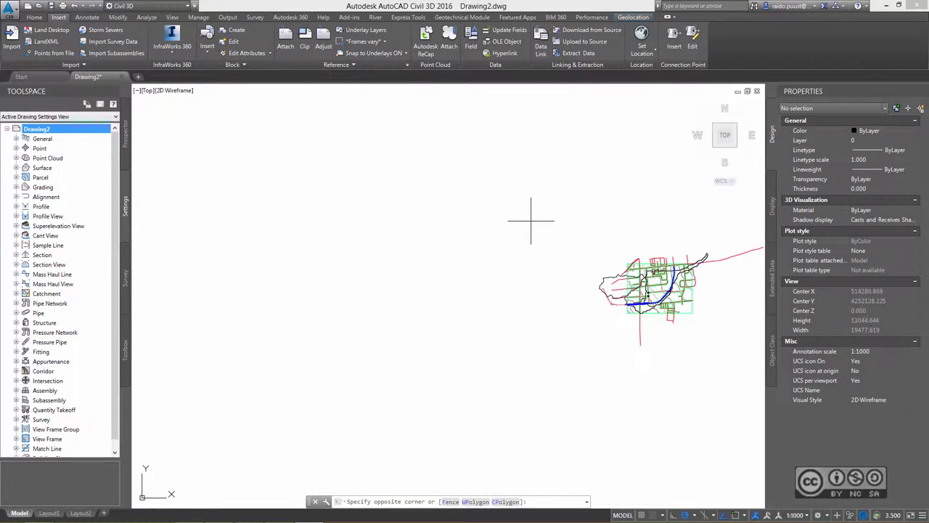
pyautogui.click(581, 367)
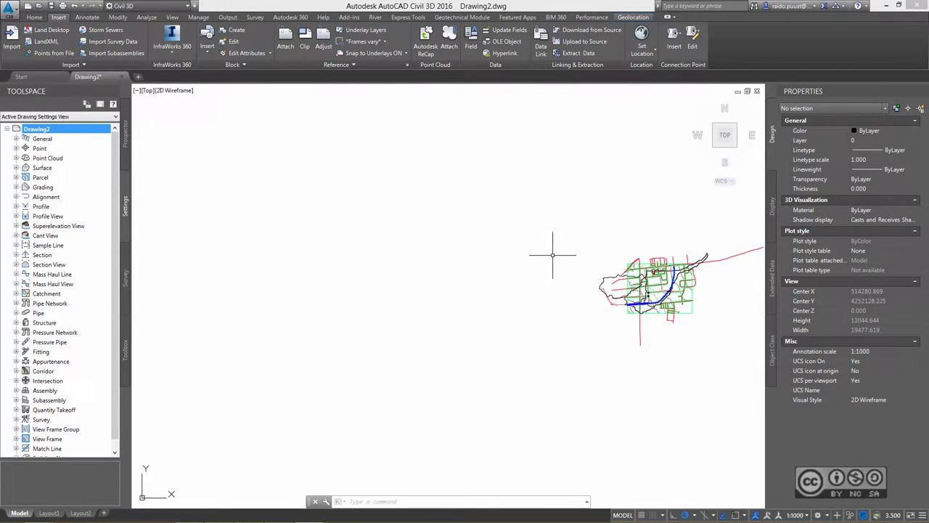
# Zoom in on the imported road alignment to inspect its station labels and watershed boundaries
pyautogui.scroll(5, 504, 269)
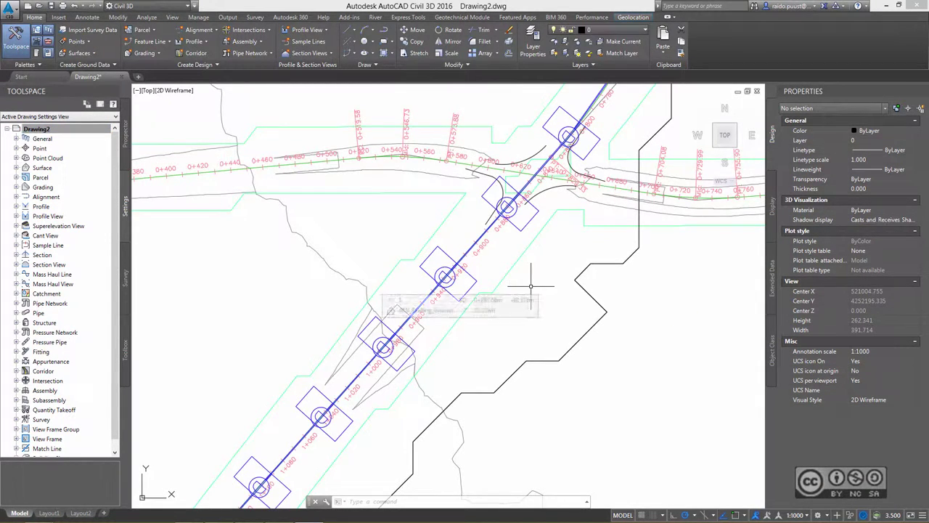